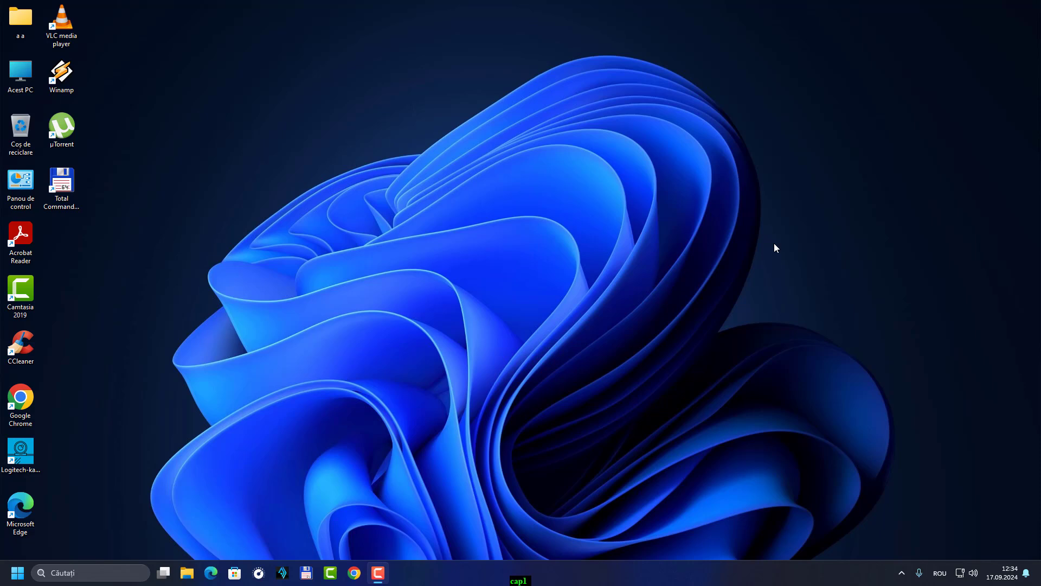
Open the DCIM > Camera folder in the internal shared storage of the connected Xiaomi 11T phone
{"action": "double_click", "coordinate": [30, 73]}
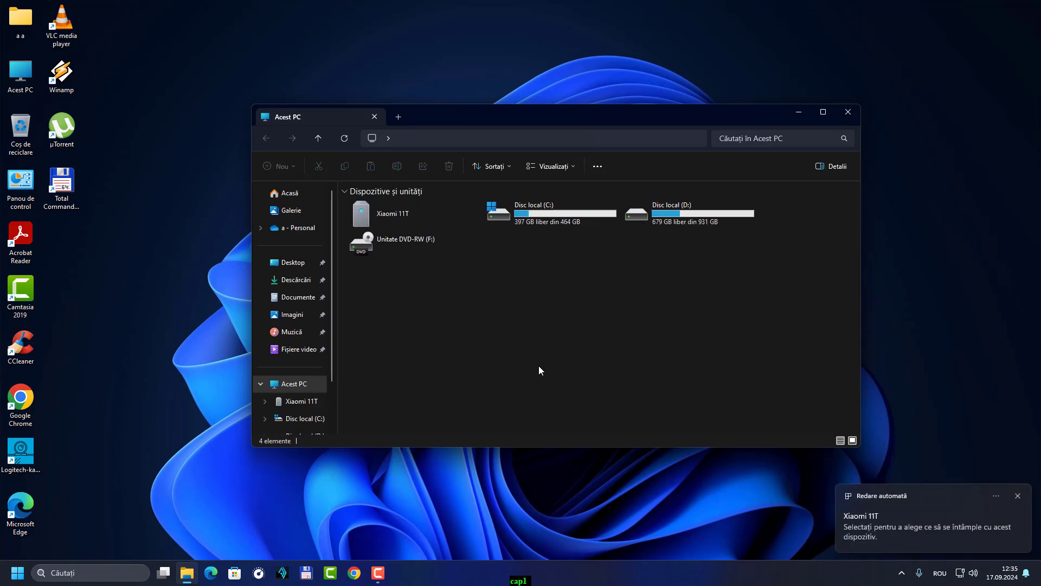
{"action": "double_click", "coordinate": [389, 219]}
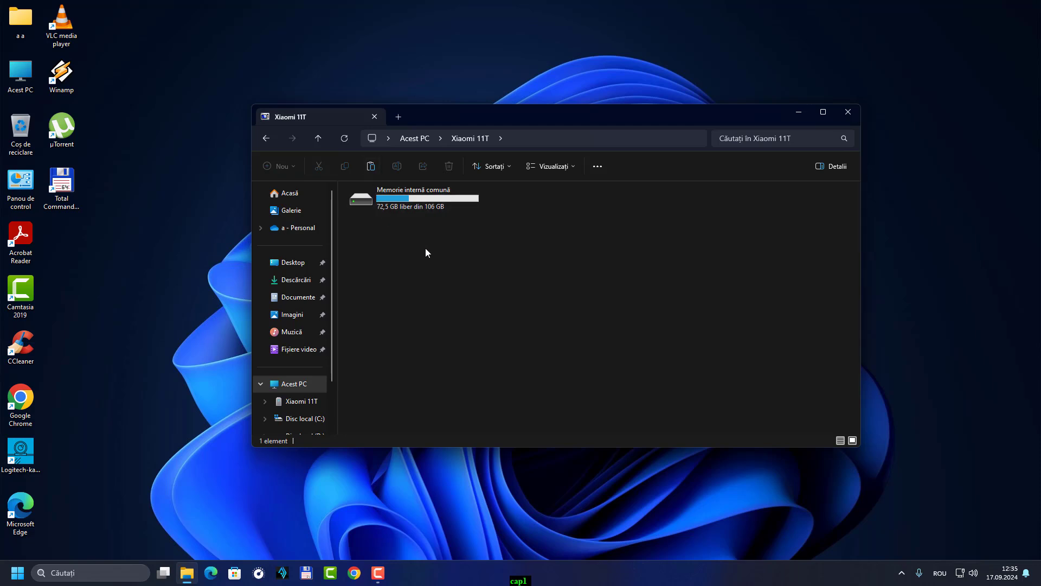
{"action": "double_click", "coordinate": [427, 207]}
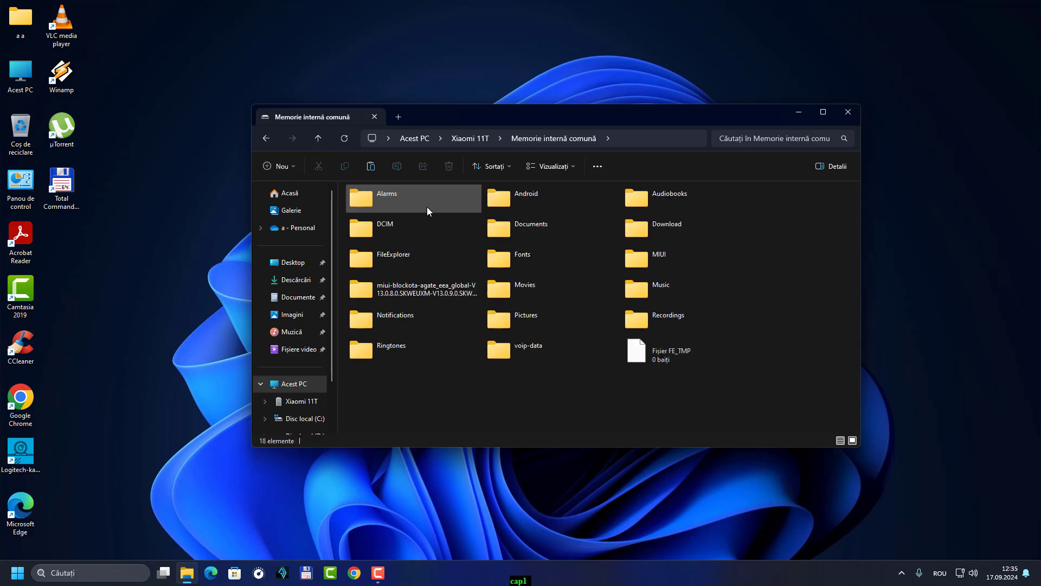
{"action": "double_click", "coordinate": [386, 235]}
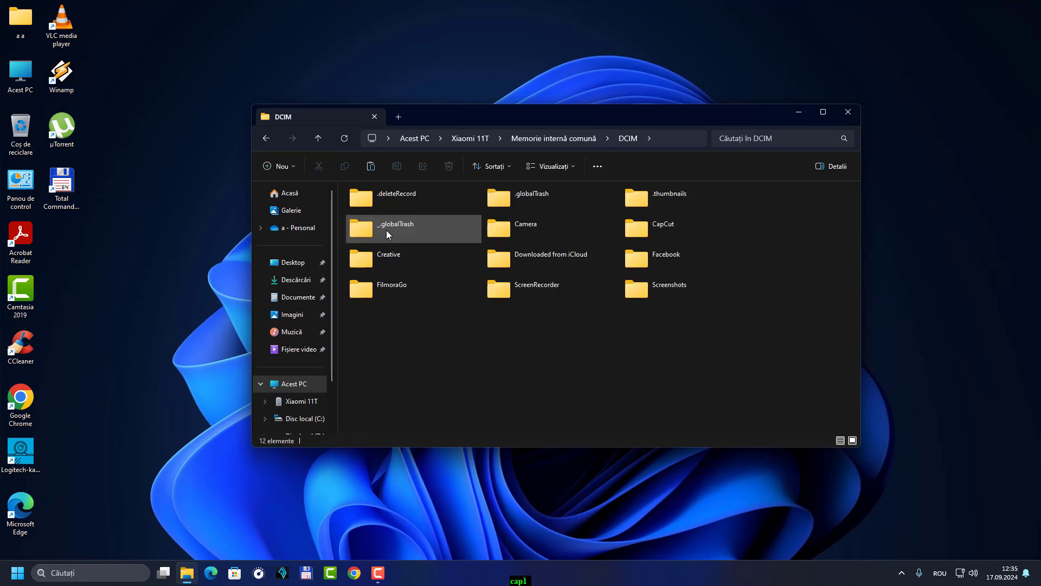
{"action": "double_click", "coordinate": [505, 238]}
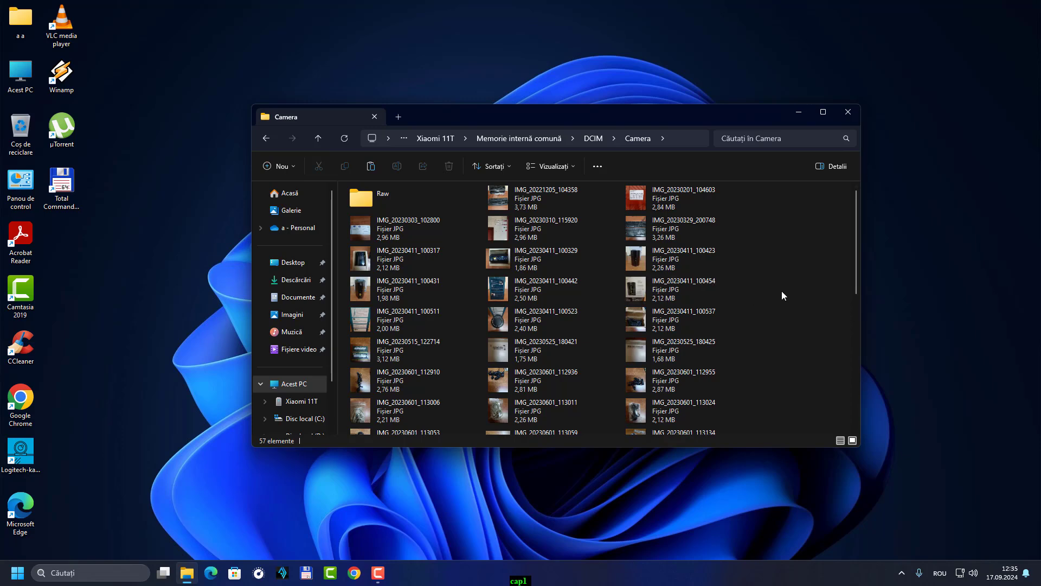
Copy the photo IMG_20221205_104358 from the phone's Camera folder
{"action": "scroll", "coordinate": [782, 290], "scroll_direction": "down", "scroll_amount": 5}
{"action": "scroll", "coordinate": [787, 277], "scroll_direction": "up", "scroll_amount": 5}
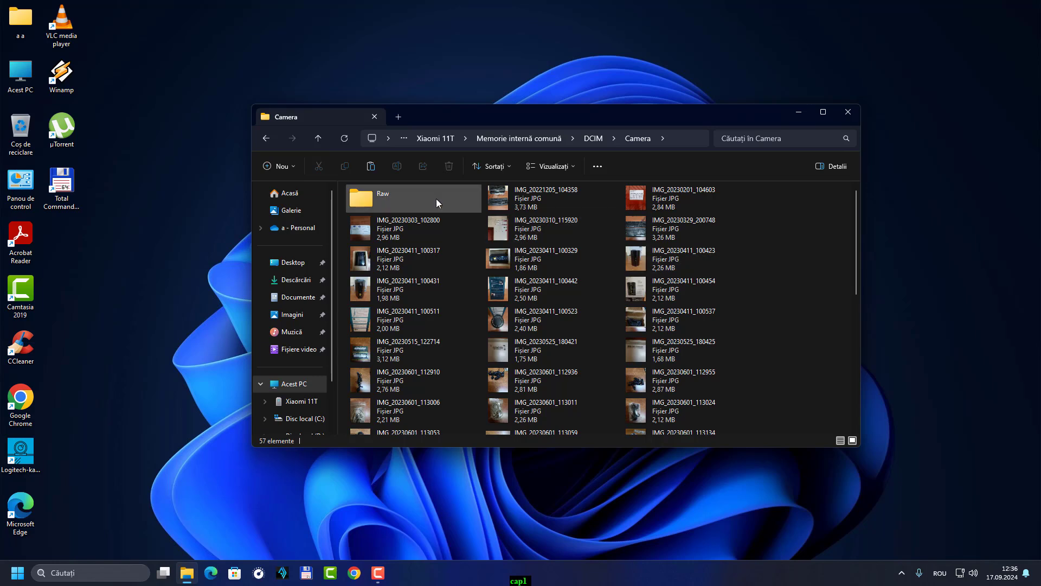
{"action": "right_click", "coordinate": [496, 197]}
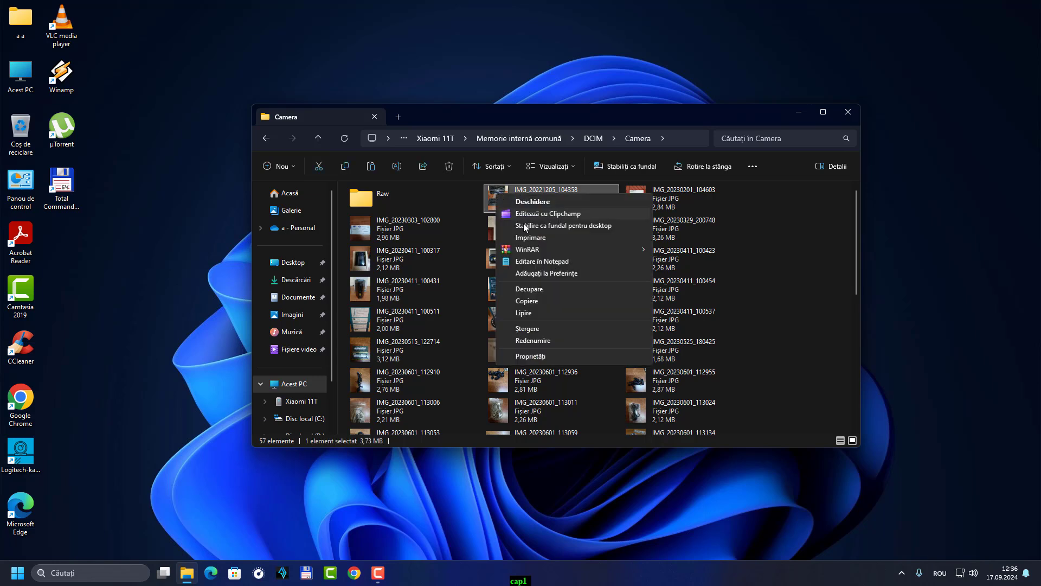
{"action": "left_click", "coordinate": [526, 302]}
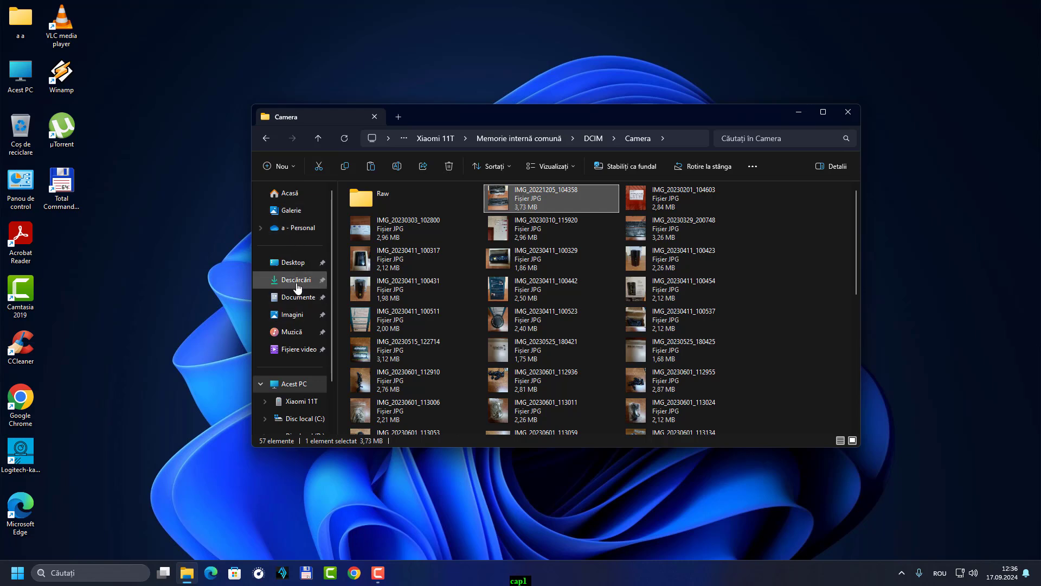
Paste the copied phone photo into the computer's Imagini folder and clear the selection
{"action": "left_click", "coordinate": [293, 318]}
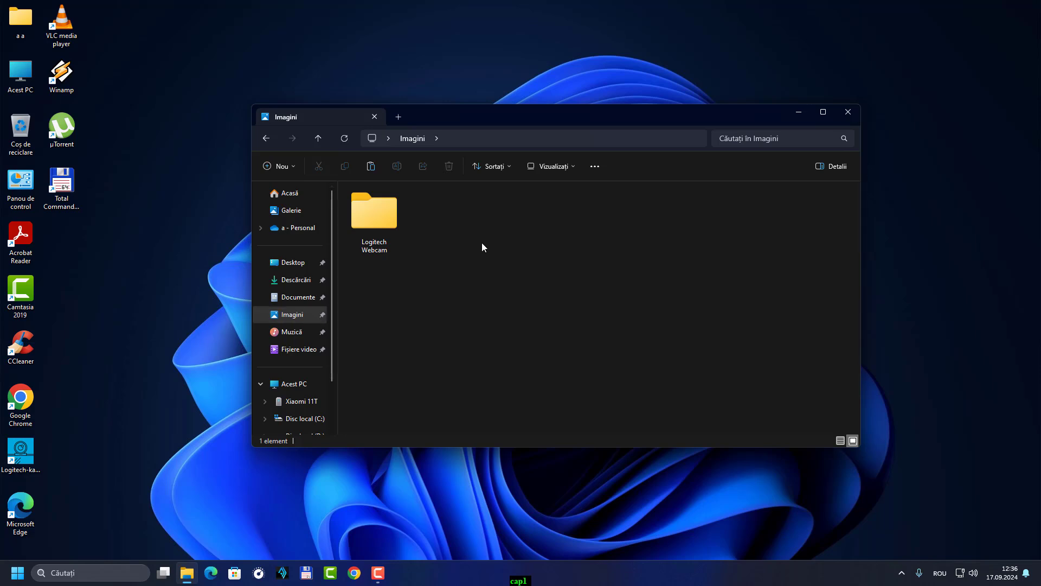
{"action": "right_click", "coordinate": [482, 245]}
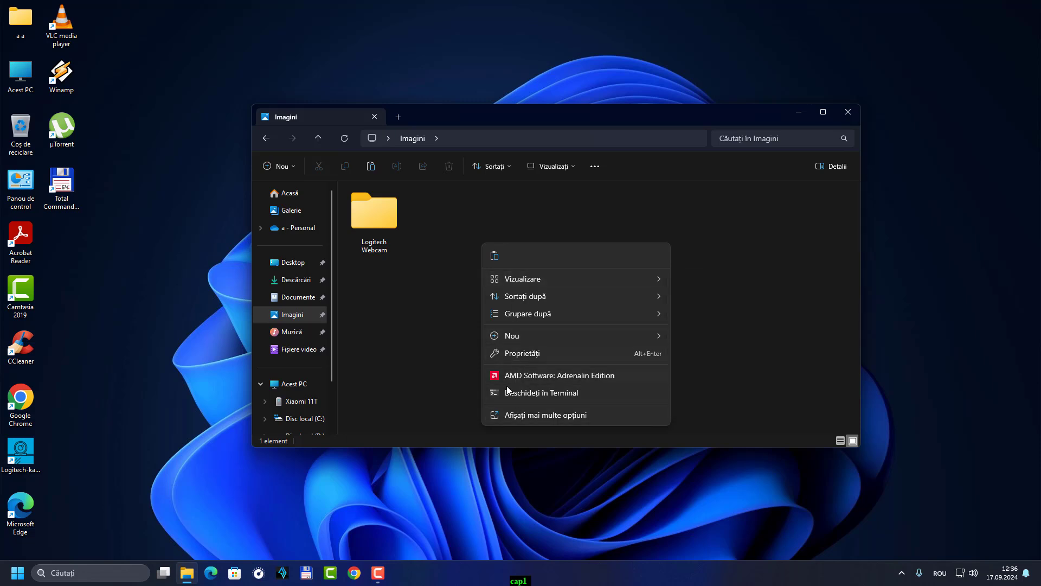
{"action": "left_click", "coordinate": [567, 415]}
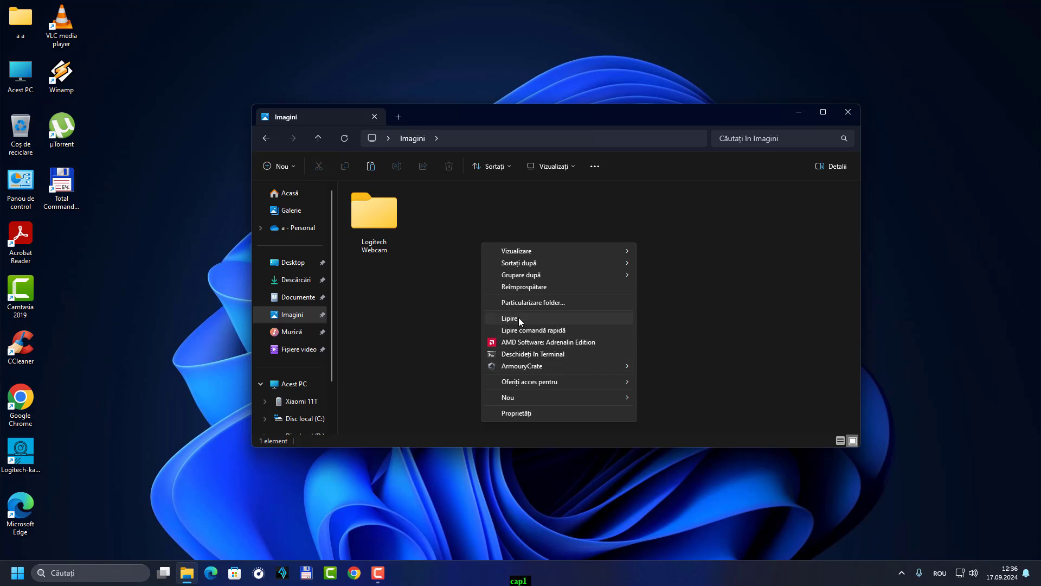
{"action": "left_click", "coordinate": [538, 317]}
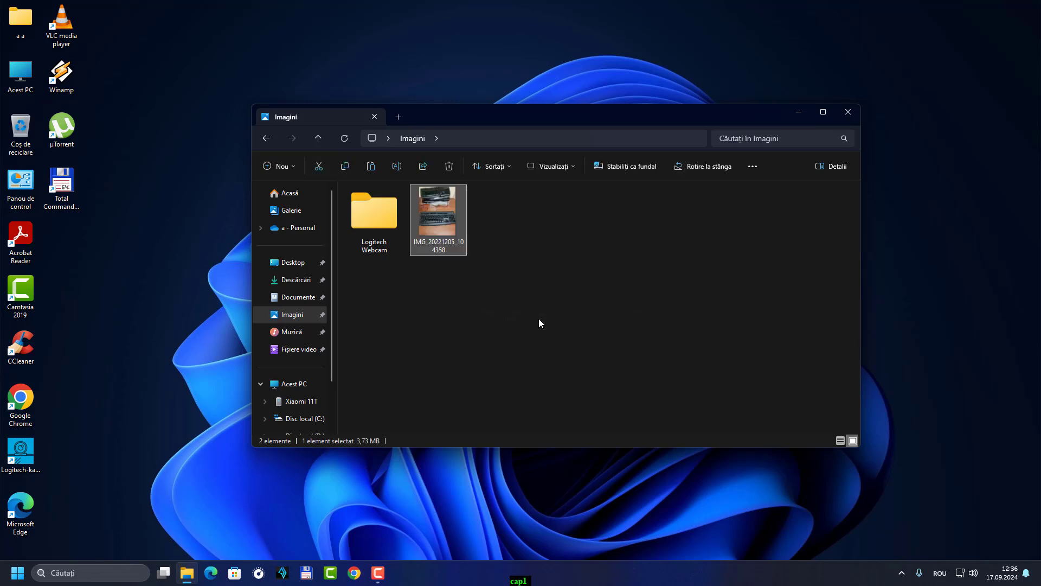
{"action": "left_click", "coordinate": [505, 270]}
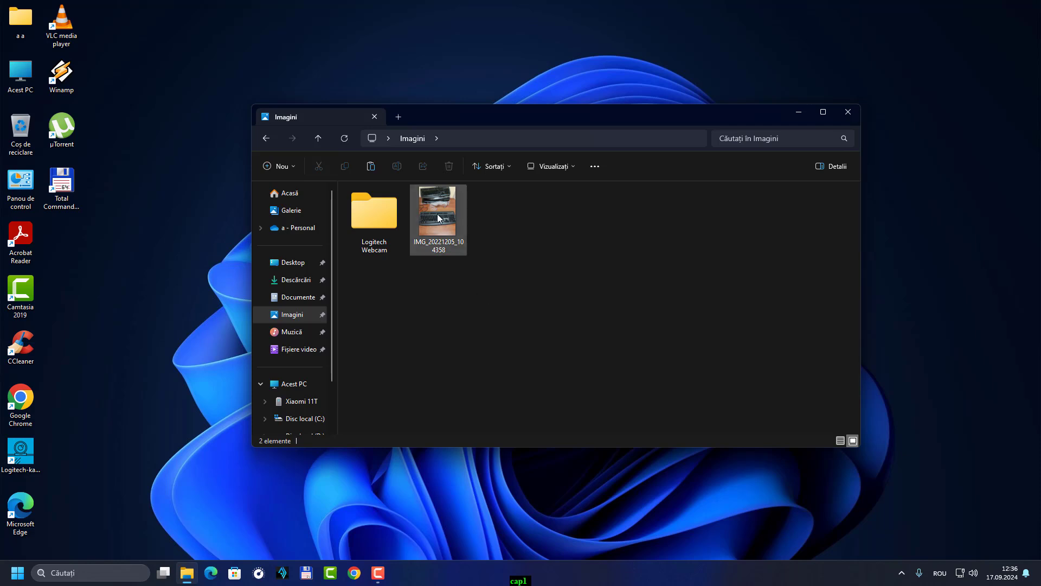
Return to the phone's Camera folder, then maximize the window and widen its navigation pane
{"action": "left_click", "coordinate": [267, 138]}
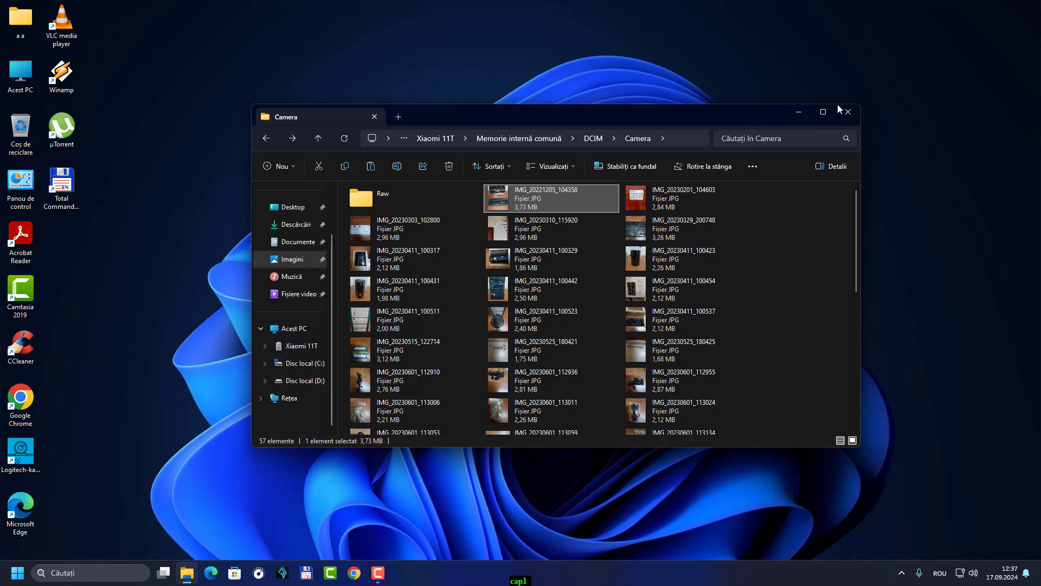
{"action": "left_click", "coordinate": [822, 112]}
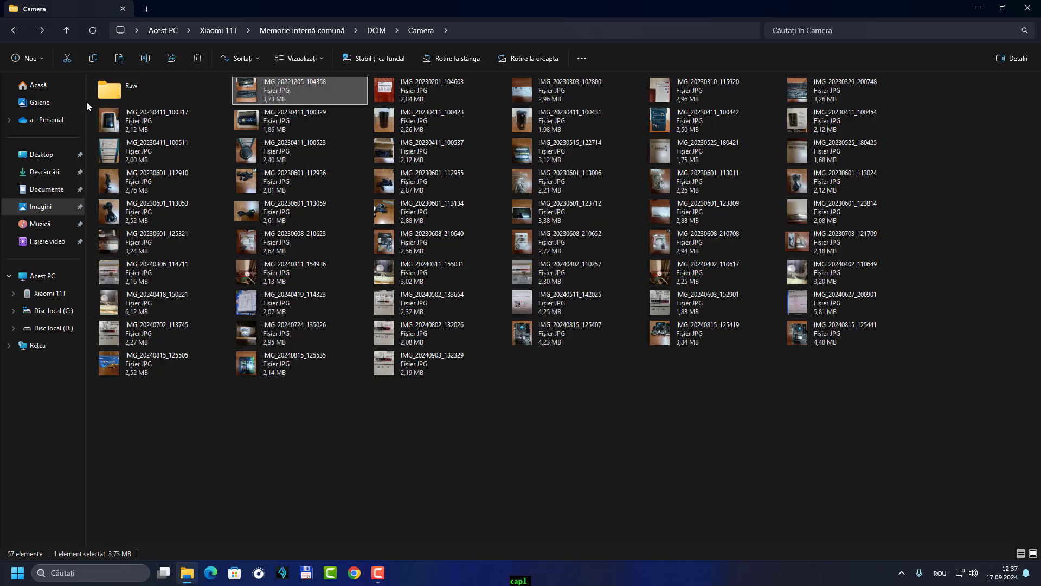
{"action": "left_click_drag", "start_coordinate": [86, 102], "coordinate": [163, 102]}
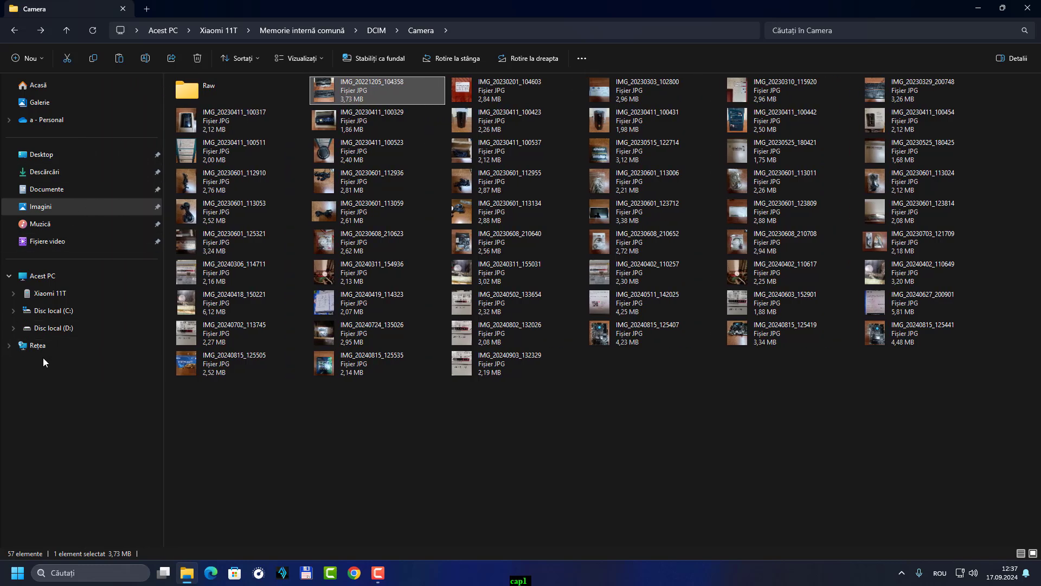
Open the Disc local (D:) drive from Acest PC
{"action": "left_click", "coordinate": [34, 276]}
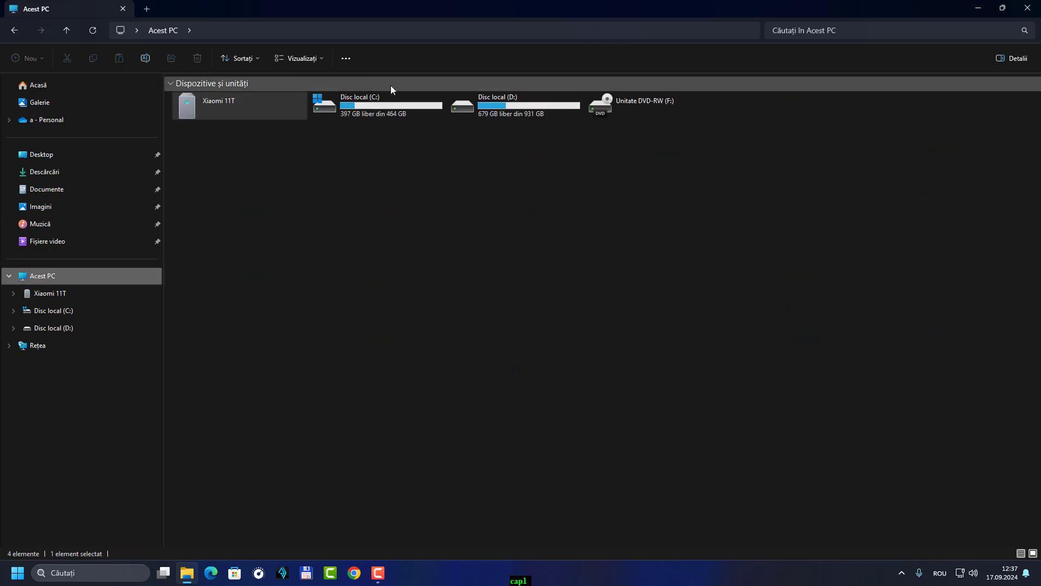
{"action": "double_click", "coordinate": [509, 106]}
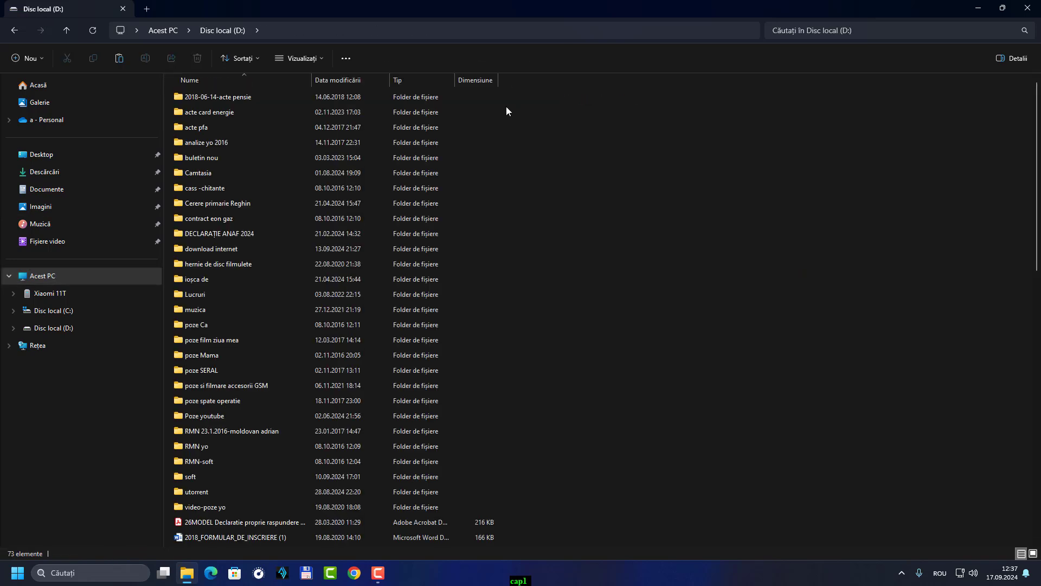
{"action": "double_click", "coordinate": [214, 111]}
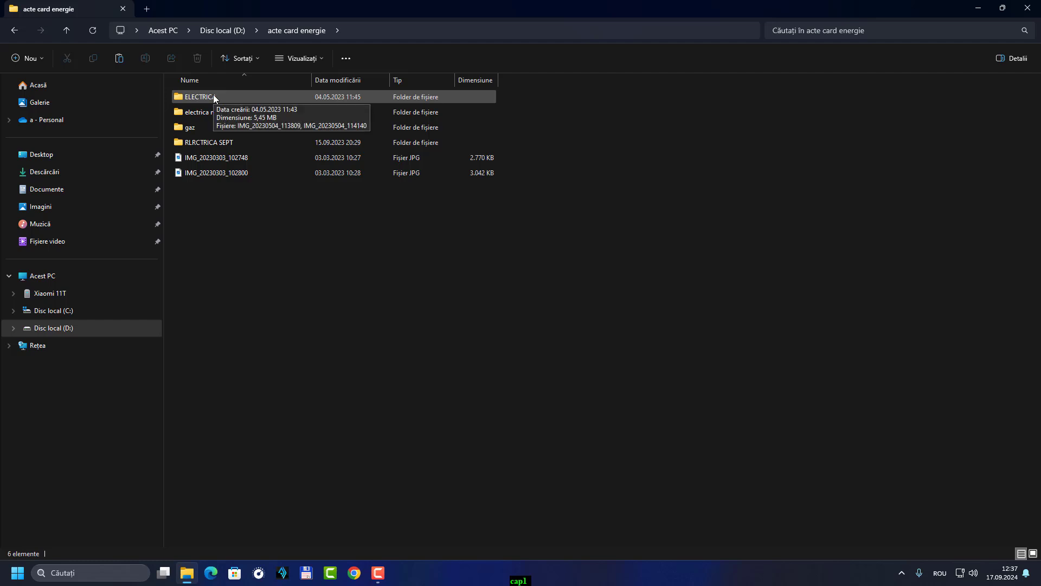
{"action": "double_click", "coordinate": [213, 96]}
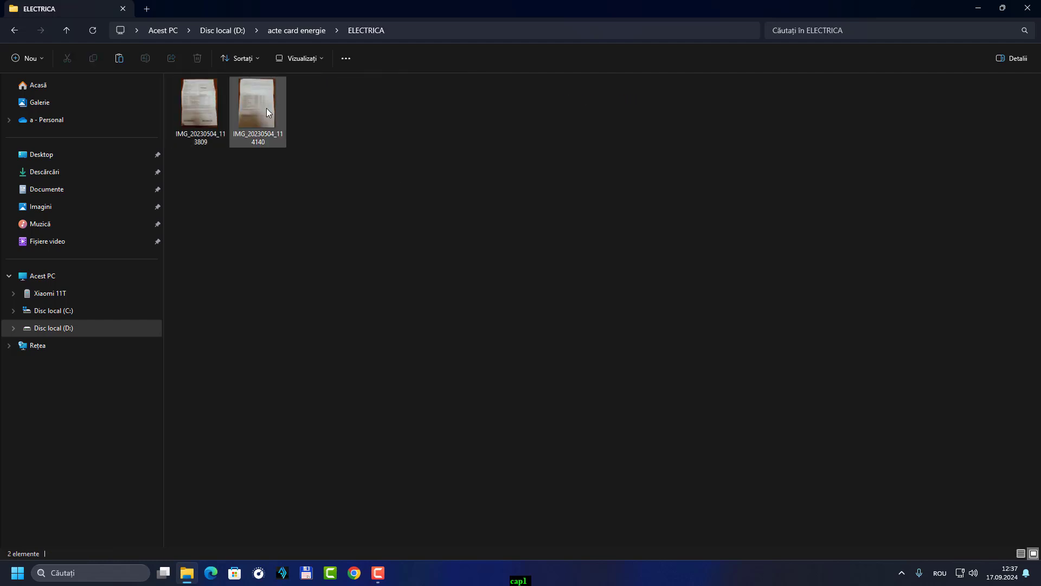
{"action": "left_click", "coordinate": [10, 34]}
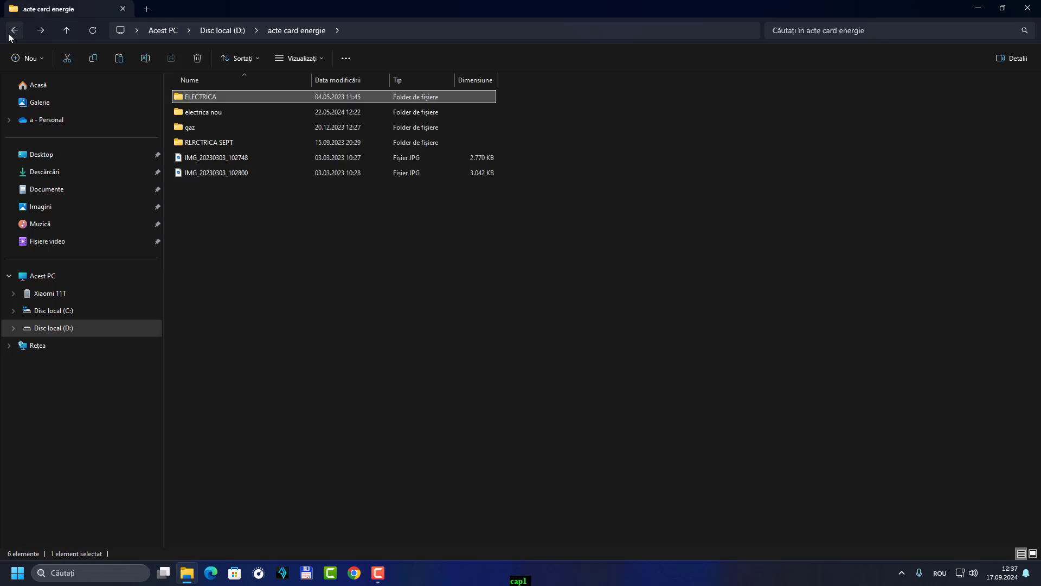
{"action": "left_click", "coordinate": [15, 28]}
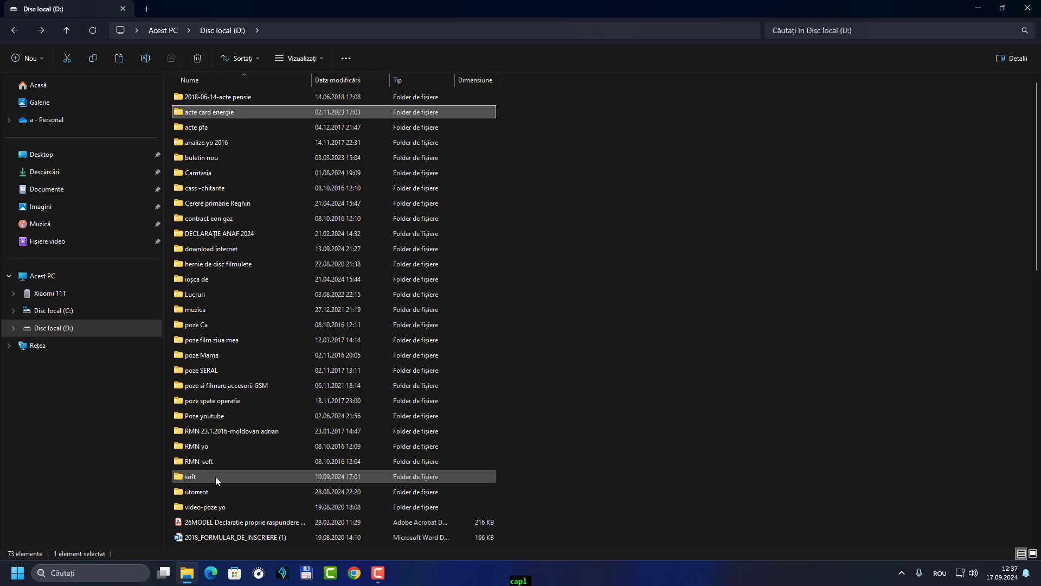
Copy the photo IMG_20161007_221229 from the video-poze yo folder on Disc local (D:)
{"action": "double_click", "coordinate": [205, 507]}
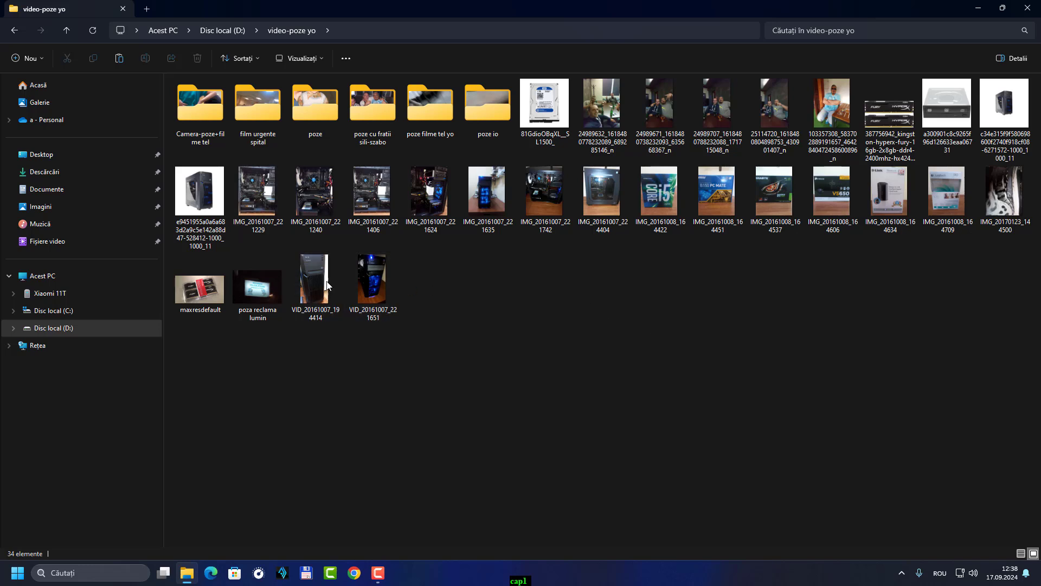
{"action": "mouse_move", "coordinate": [255, 196]}
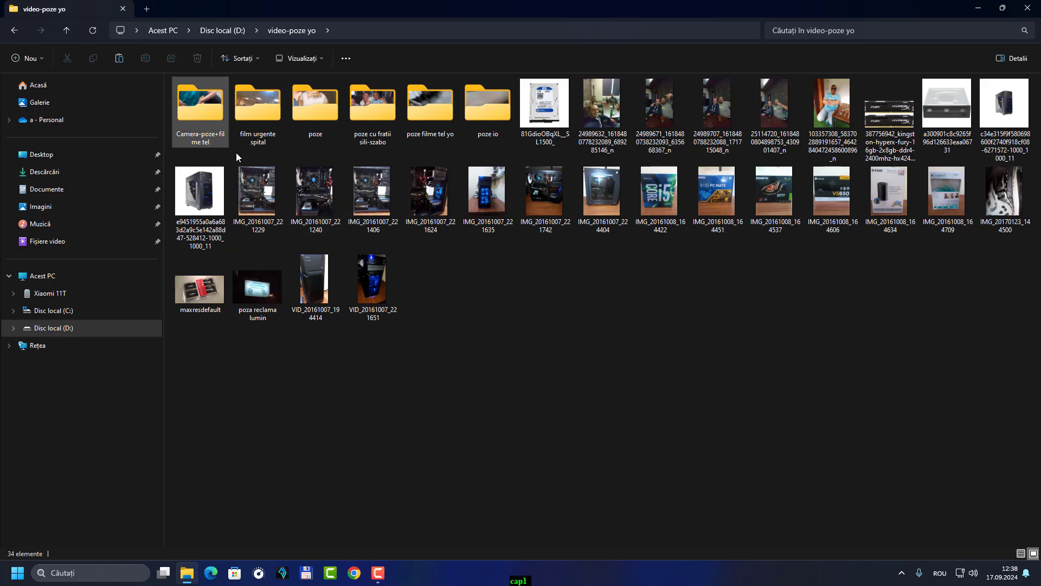
{"action": "right_click", "coordinate": [256, 188]}
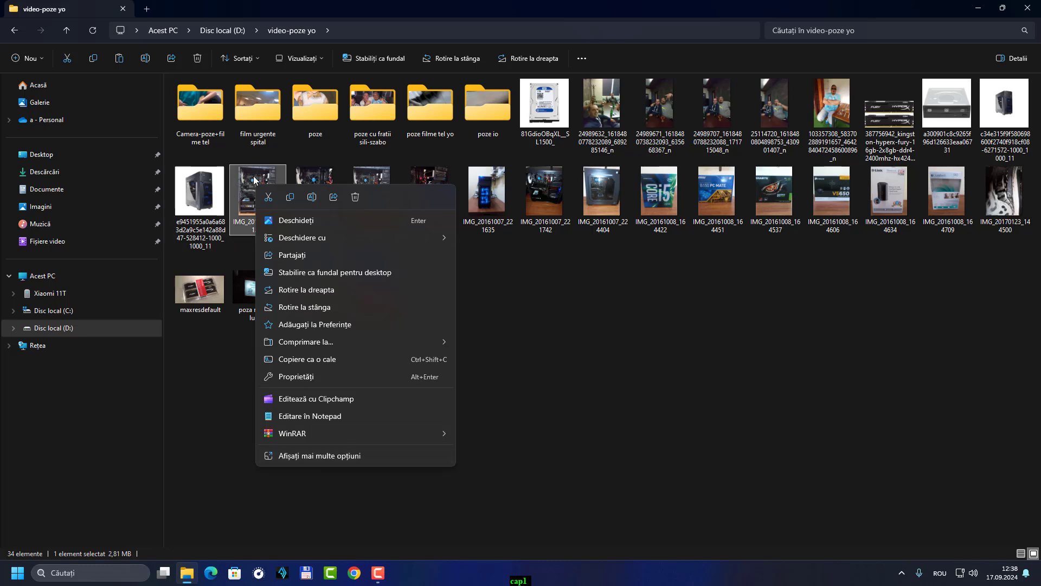
{"action": "left_click", "coordinate": [326, 456]}
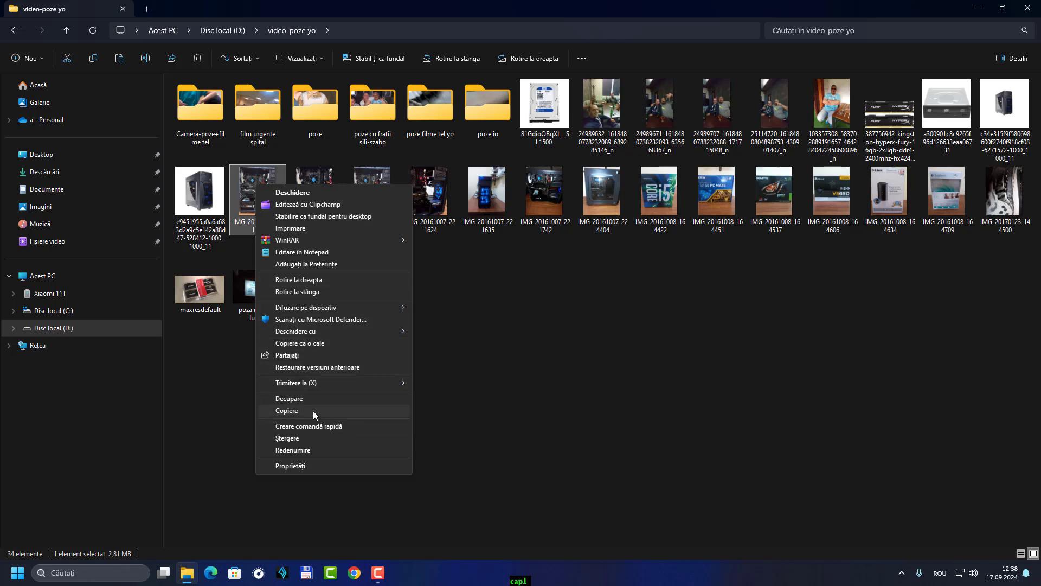
{"action": "left_click", "coordinate": [294, 412]}
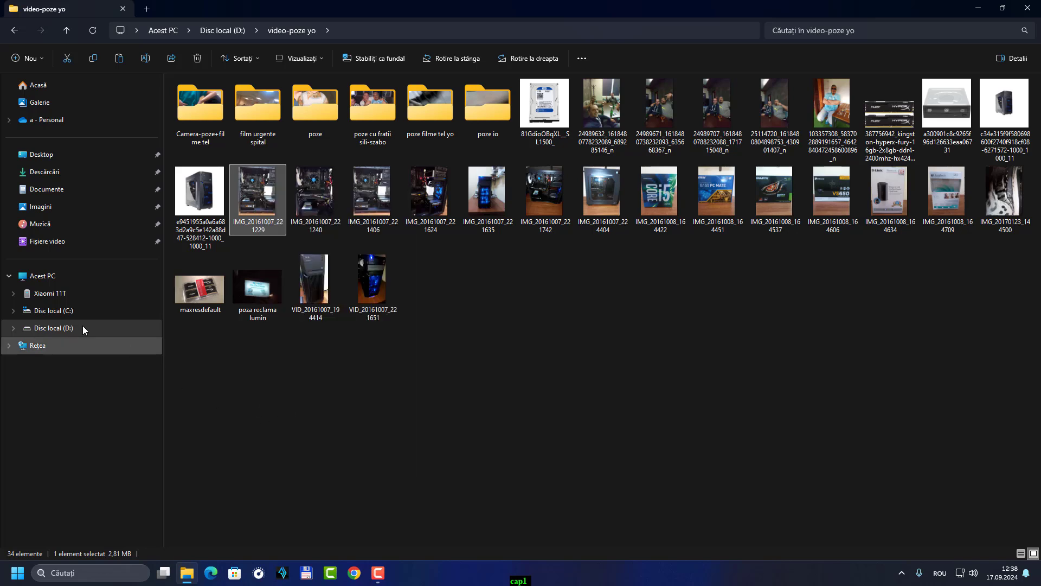
Go back to the Xiaomi 11T's internal storage and open its DCIM > Camera folder
{"action": "left_click", "coordinate": [58, 301]}
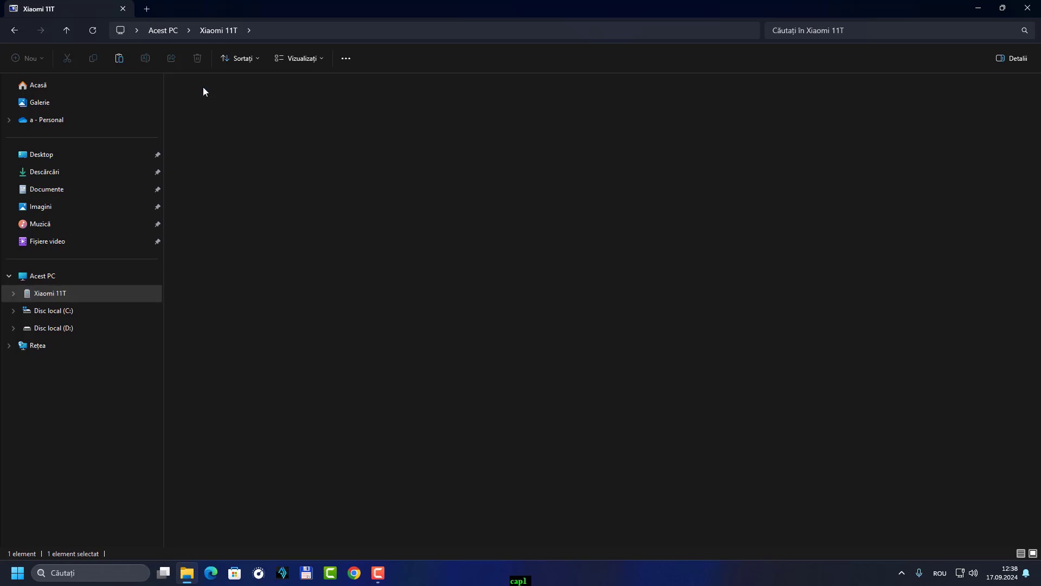
{"action": "double_click", "coordinate": [203, 91]}
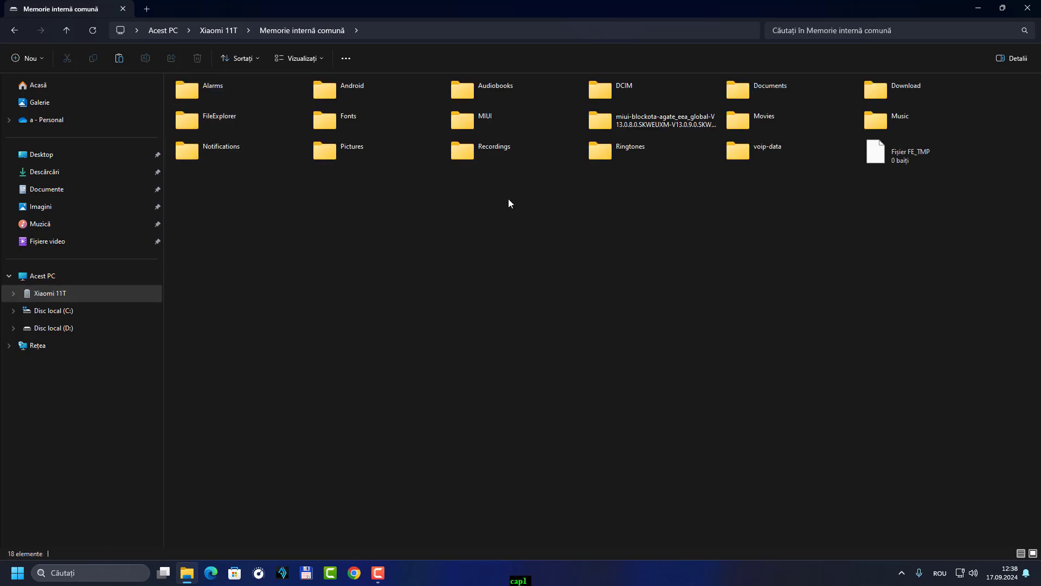
{"action": "double_click", "coordinate": [623, 88]}
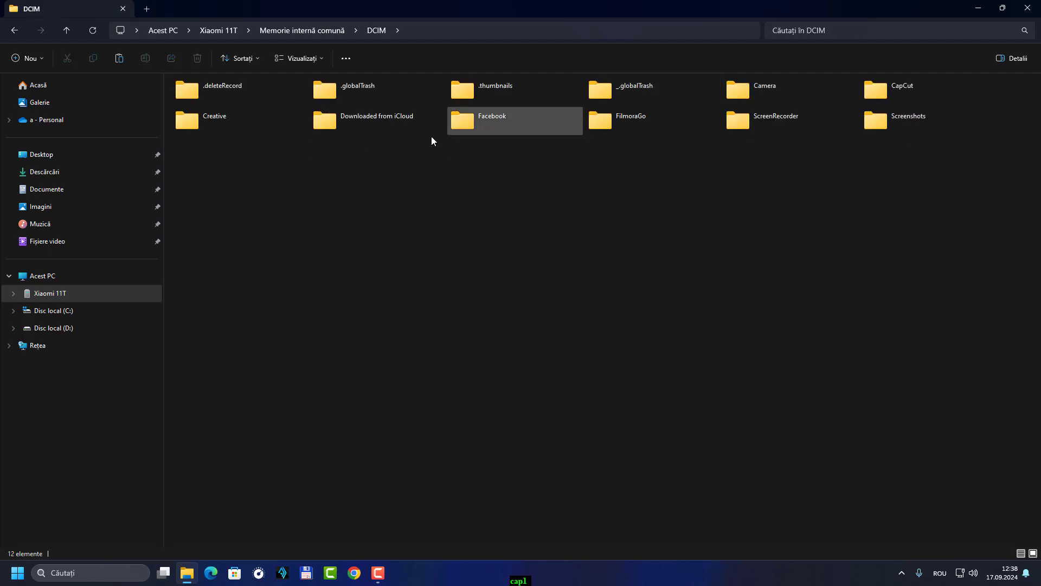
{"action": "double_click", "coordinate": [747, 99]}
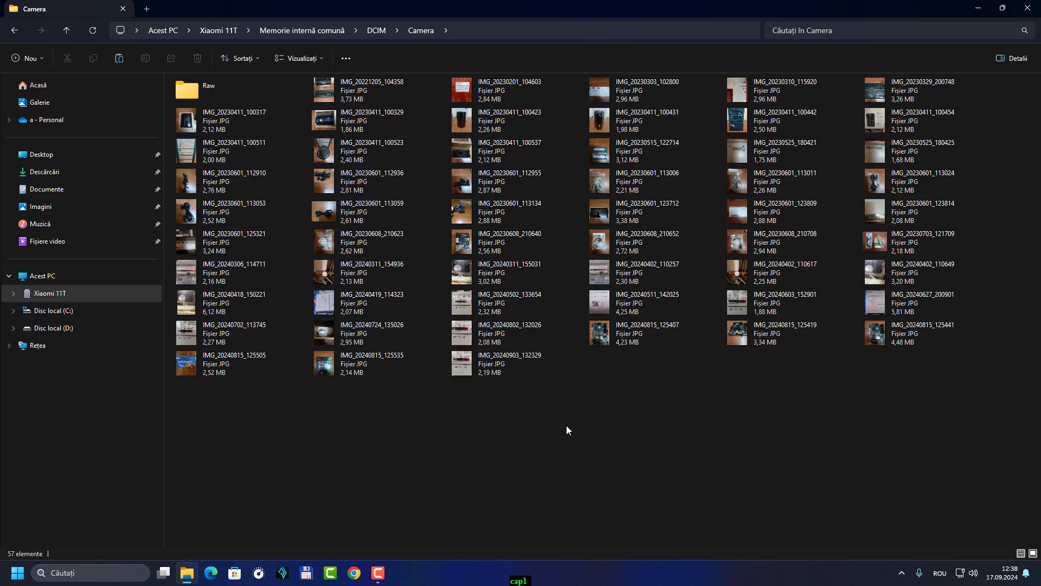
Paste the copied computer photo into the phone's Camera folder
{"action": "right_click", "coordinate": [565, 425]}
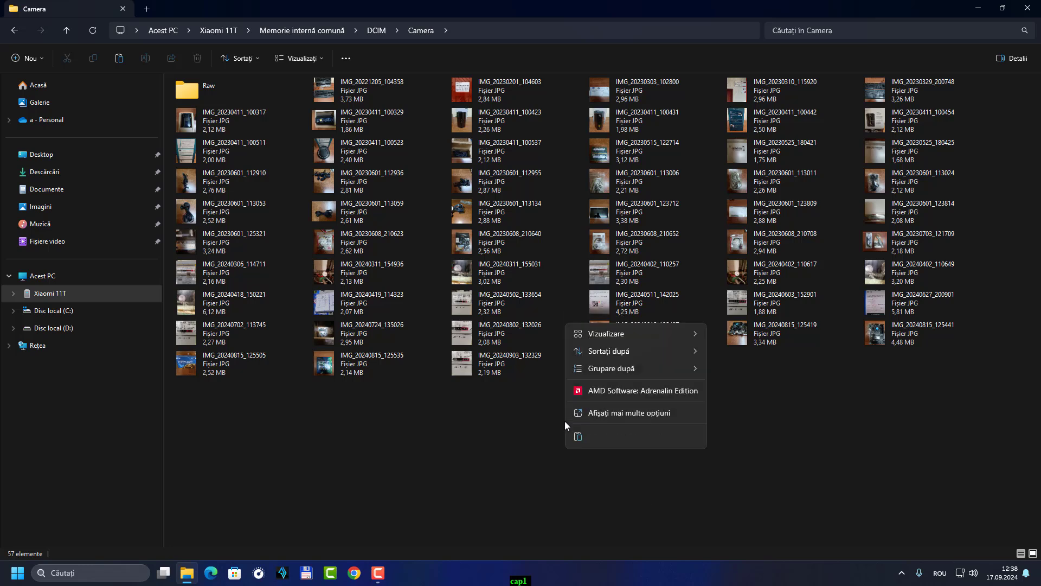
{"action": "left_click", "coordinate": [627, 414]}
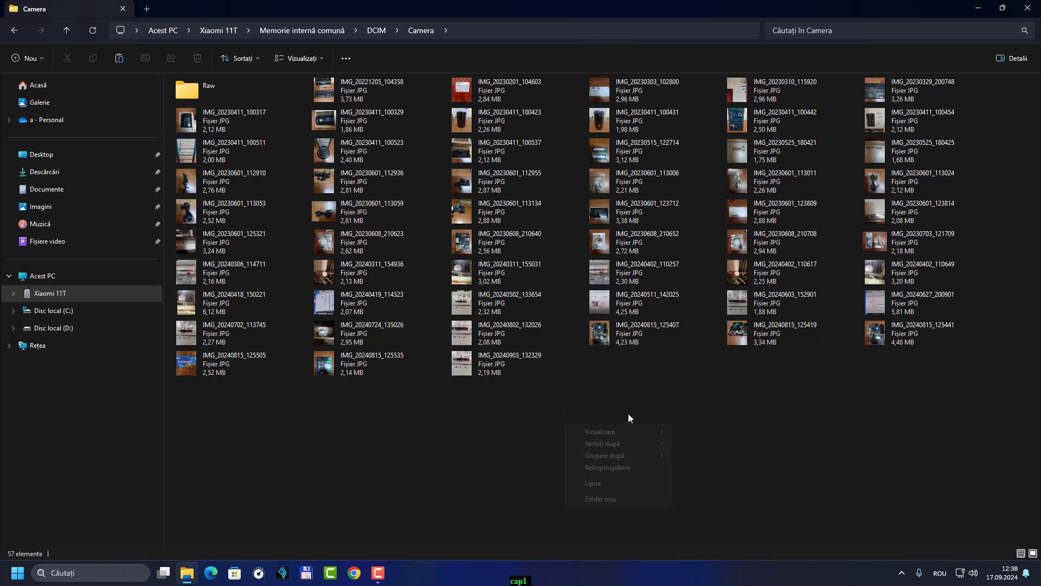
{"action": "left_click", "coordinate": [607, 482]}
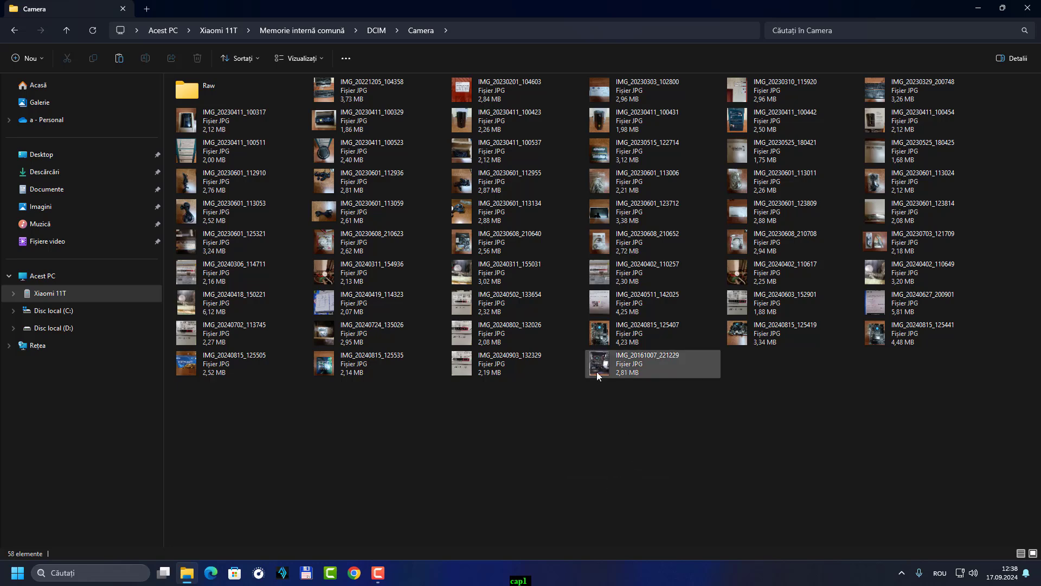
View the pasted photo IMG_20161007_221229 from the phone, then close it and deselect the file
{"action": "double_click", "coordinate": [597, 372]}
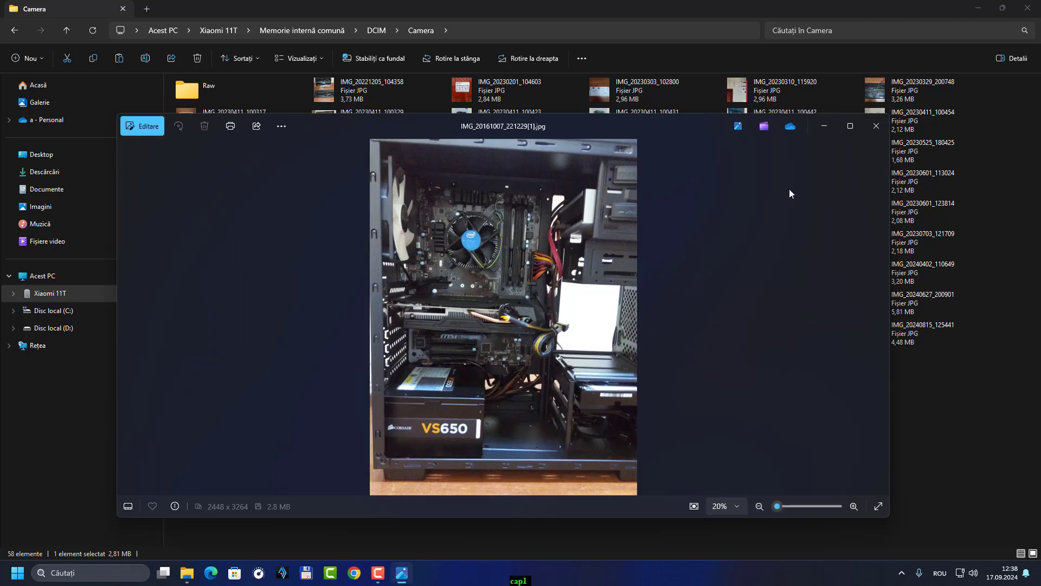
{"action": "left_click", "coordinate": [873, 135]}
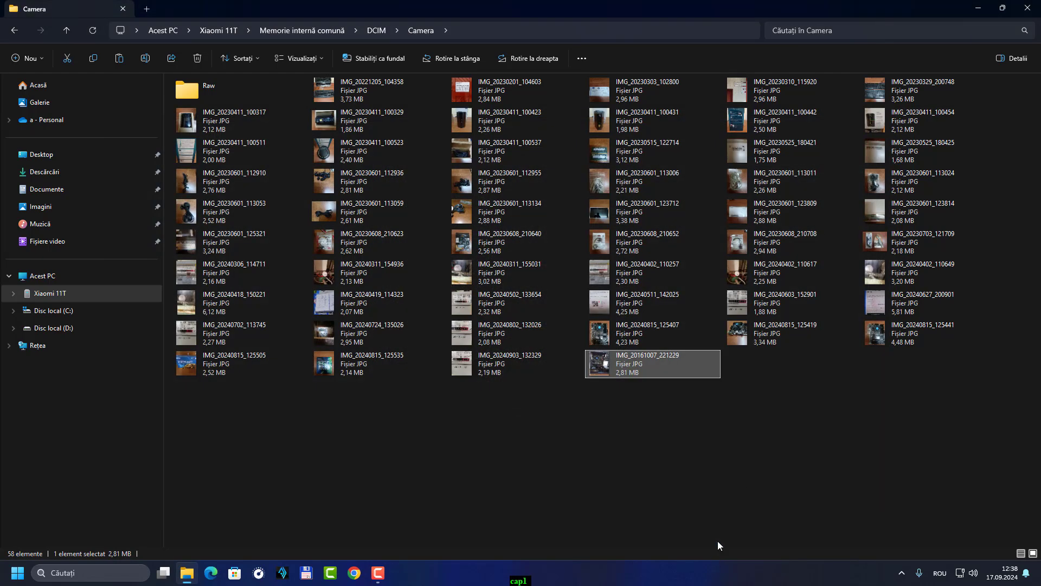
{"action": "left_click", "coordinate": [486, 447]}
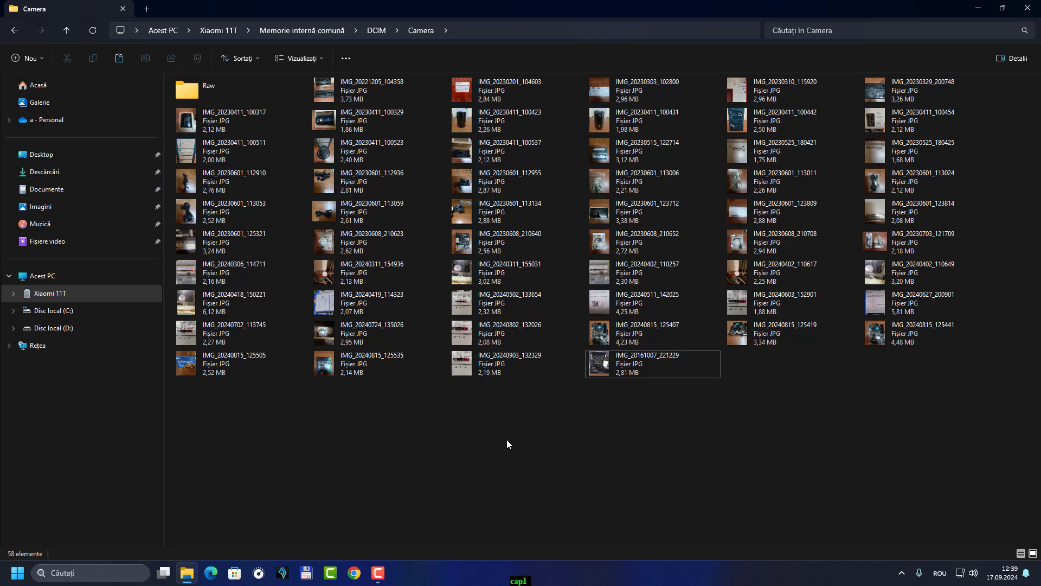
{"action": "left_click", "coordinate": [379, 578]}
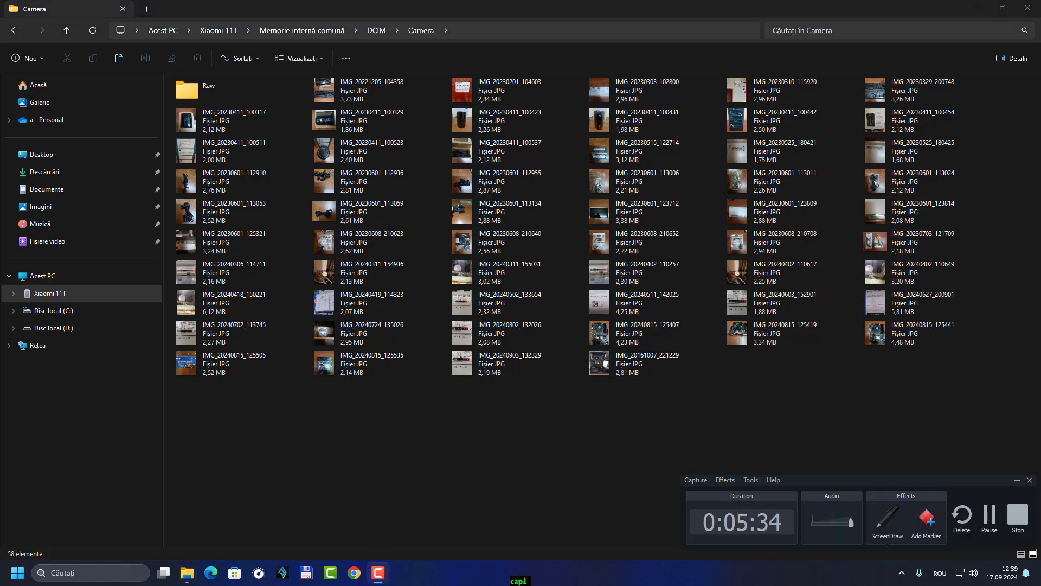